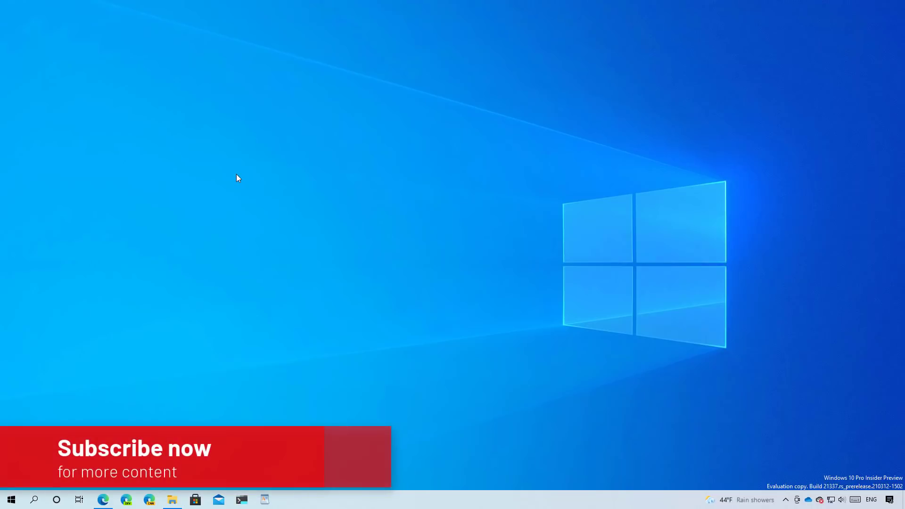
- Move Desktop 2 ahead of Desktop 1, open its background settings, then switch to the default-wallpaper desktop
left_click(79, 500)
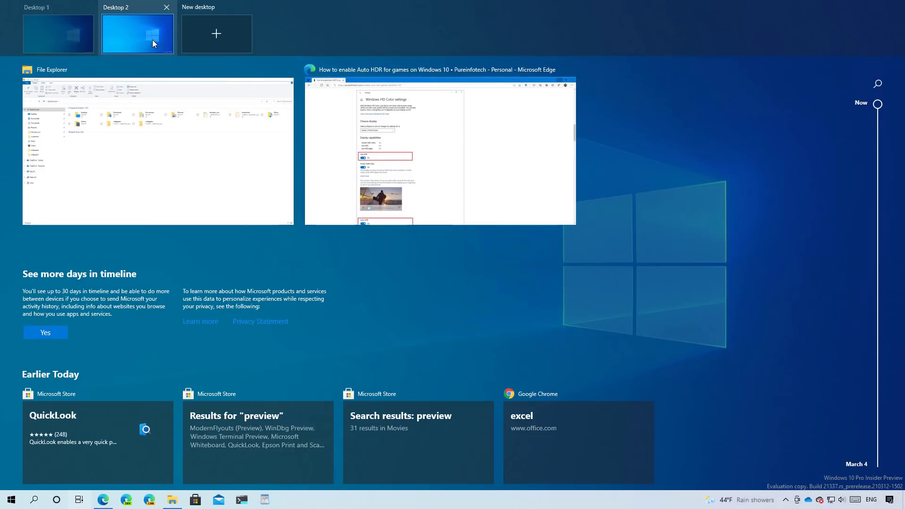
mouse_move(152, 40)
left_mouse_down()
mouse_move(52, 38)
mouse_move(154, 42)
left_mouse_up()
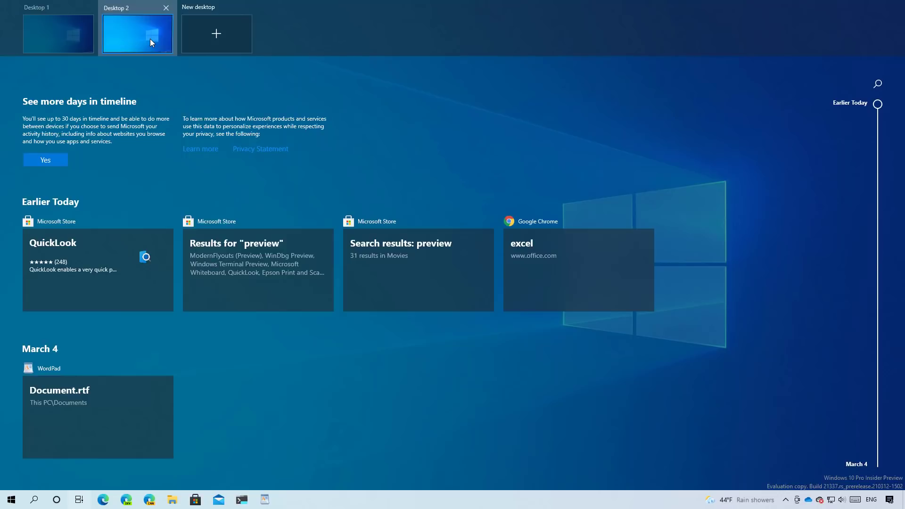
right_click(150, 38)
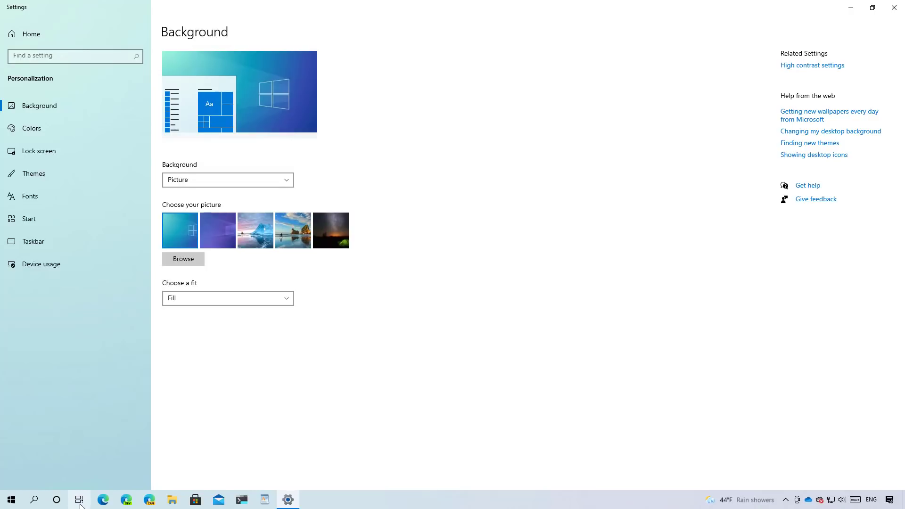
left_click(79, 500)
left_click(59, 33)
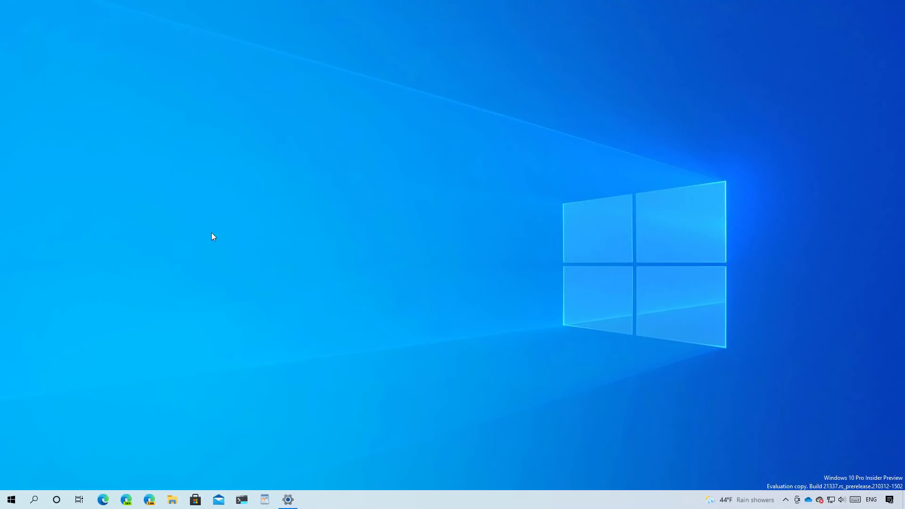
- Open File Explorer at Quick access and bring up its View ribbon options
key("super+e")
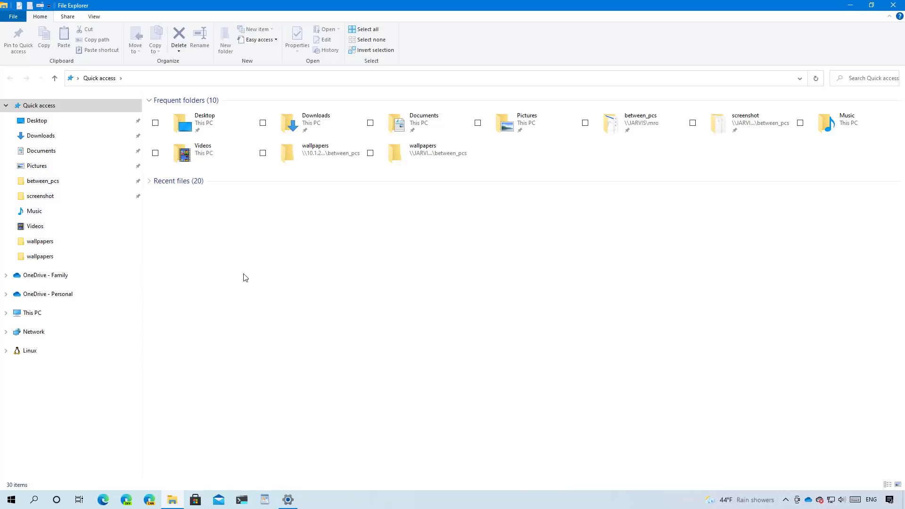
left_click(95, 17)
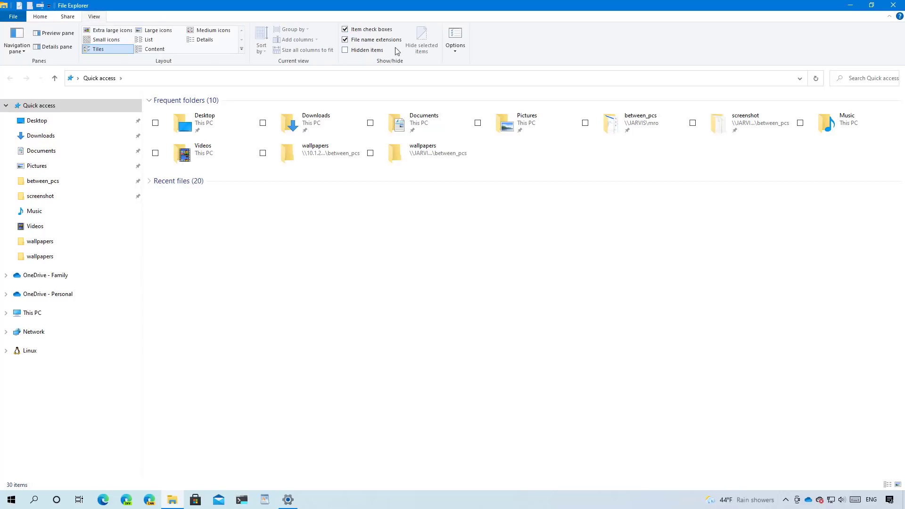
- Turn on 'Use compact mode' on the Folder Options View tab and apply it
left_click(456, 42)
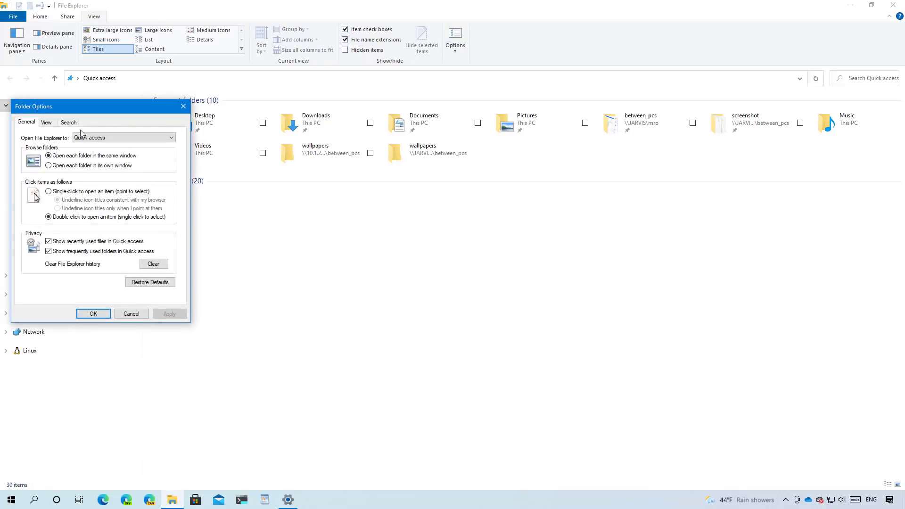
left_click(51, 124)
left_click_drag(173, 209, 176, 260)
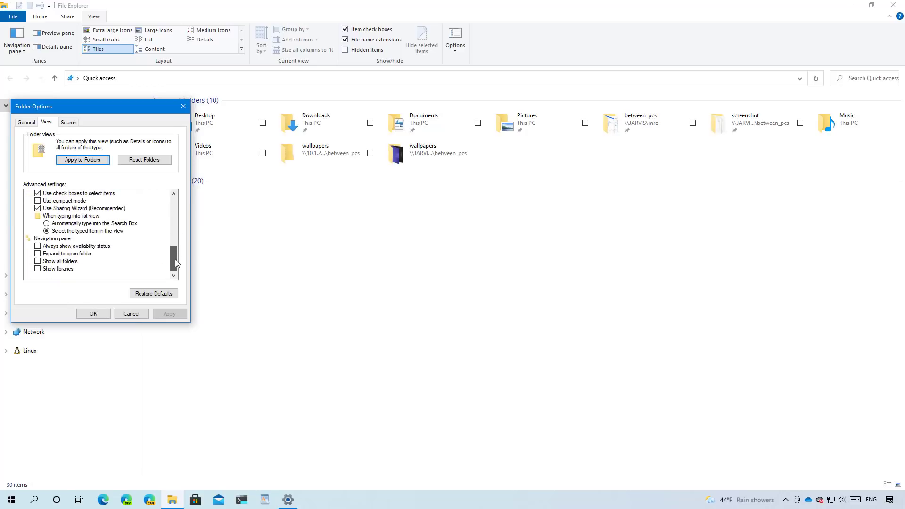
left_click(38, 203)
left_click_drag(90, 115, 237, 122)
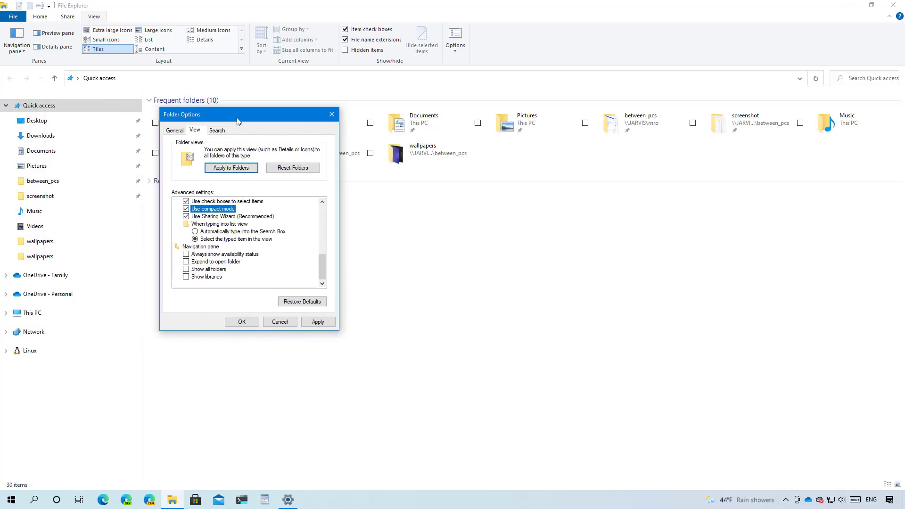
left_click(318, 322)
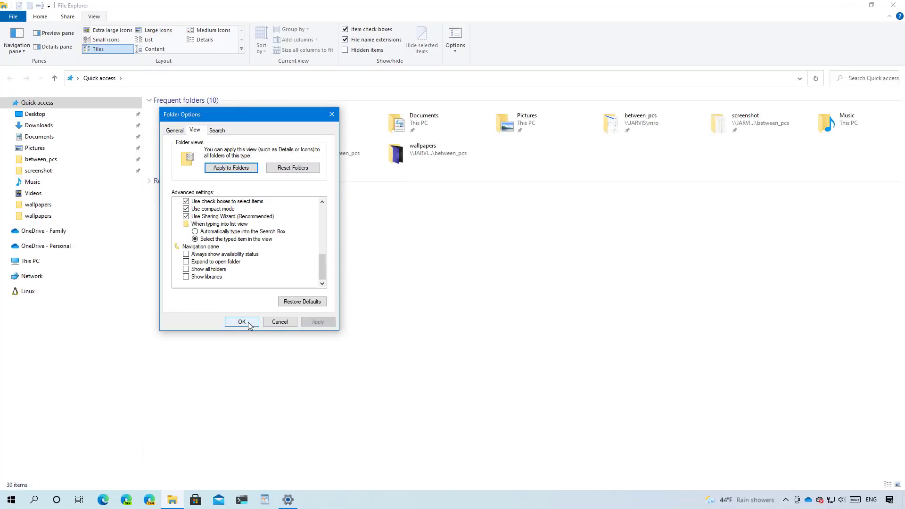
- Toggle compact mode off, on and off again to compare spacing, then confirm with OK
left_click(204, 210)
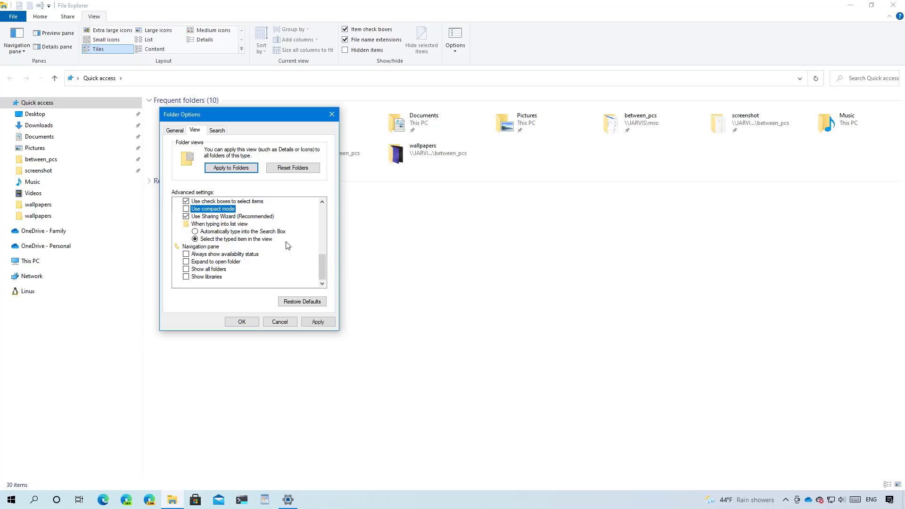
left_click(318, 322)
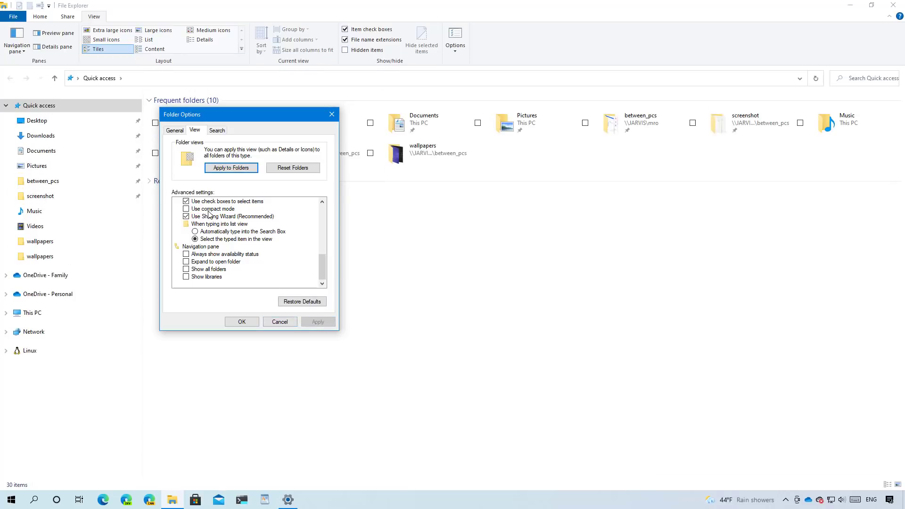
left_click(208, 210)
left_click(312, 322)
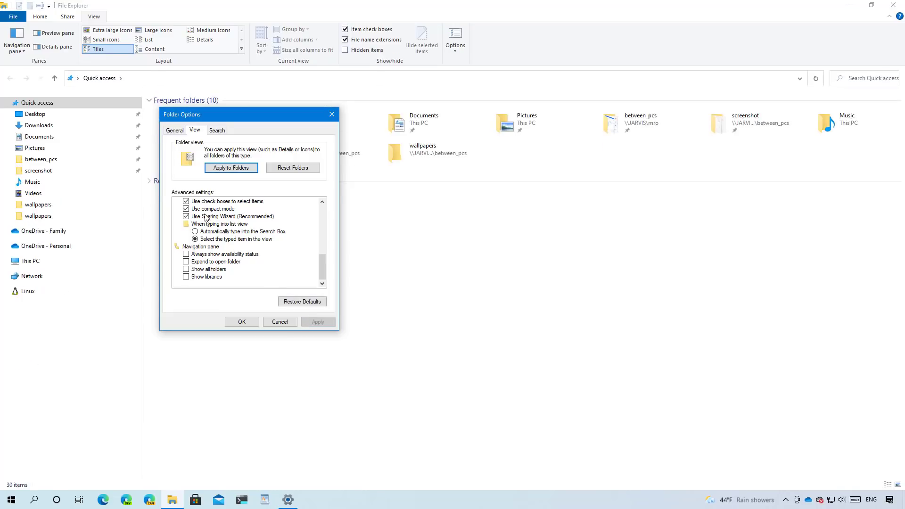
left_click(186, 210)
left_click(241, 321)
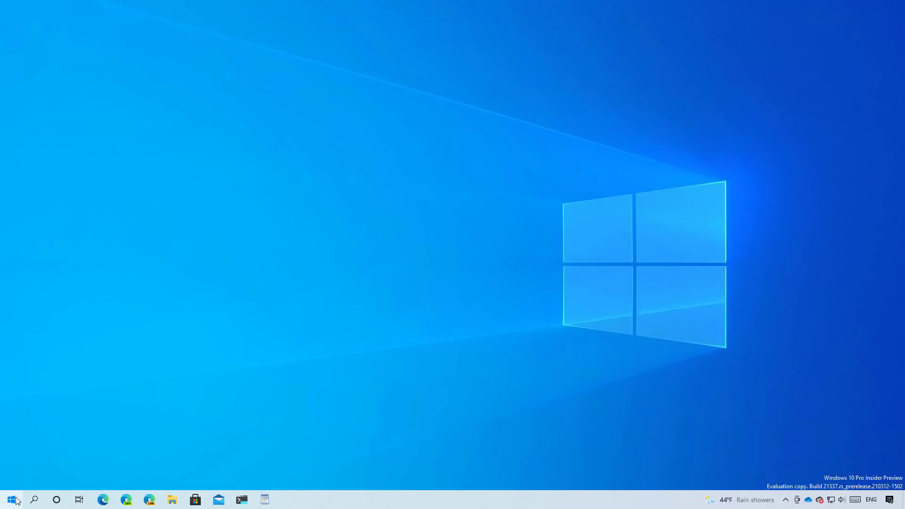
- Go to Settings > Ease of Access > Captions and expand the caption style list
left_click(11, 498)
left_click(13, 457)
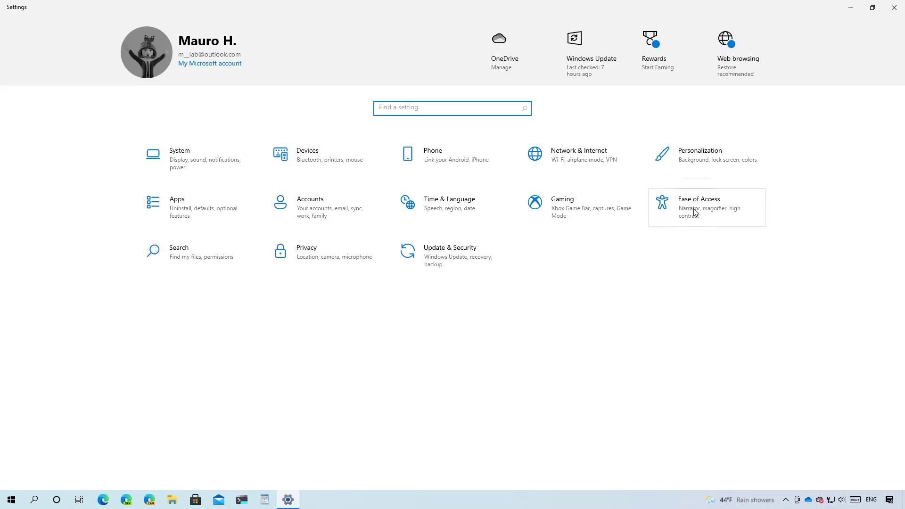
left_click(695, 213)
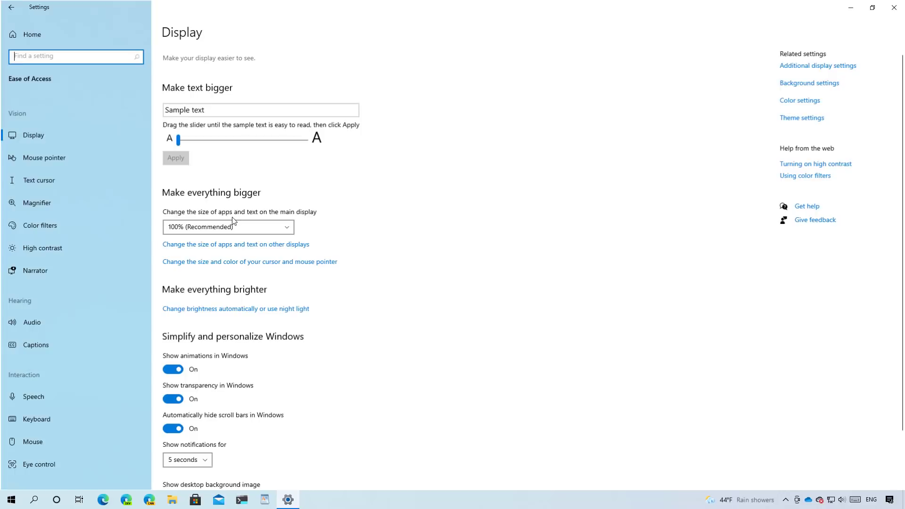
left_click(70, 344)
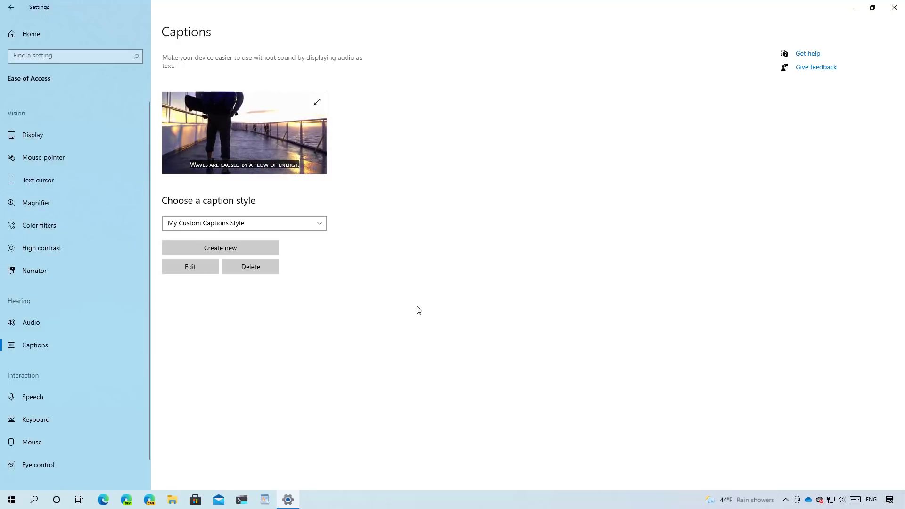
left_click(288, 229)
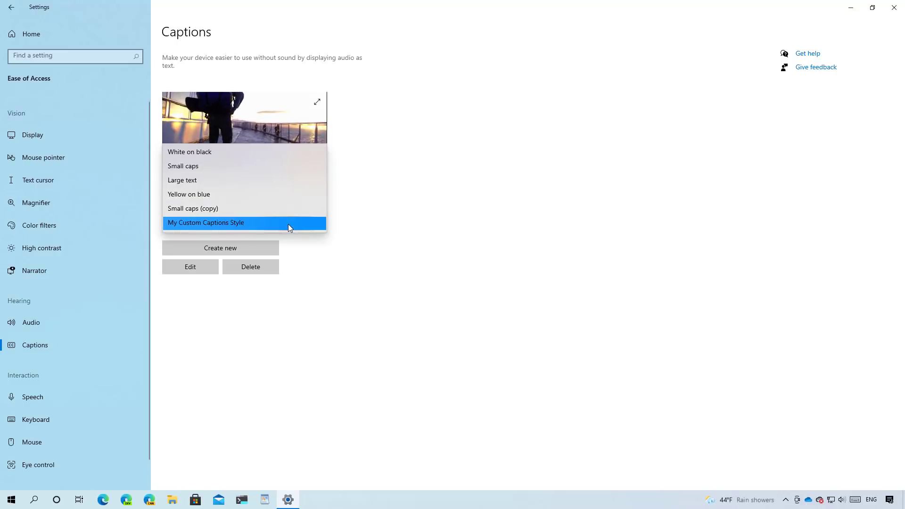
- Give the caption style Large text, a green background and a cyan caption window
left_click(269, 184)
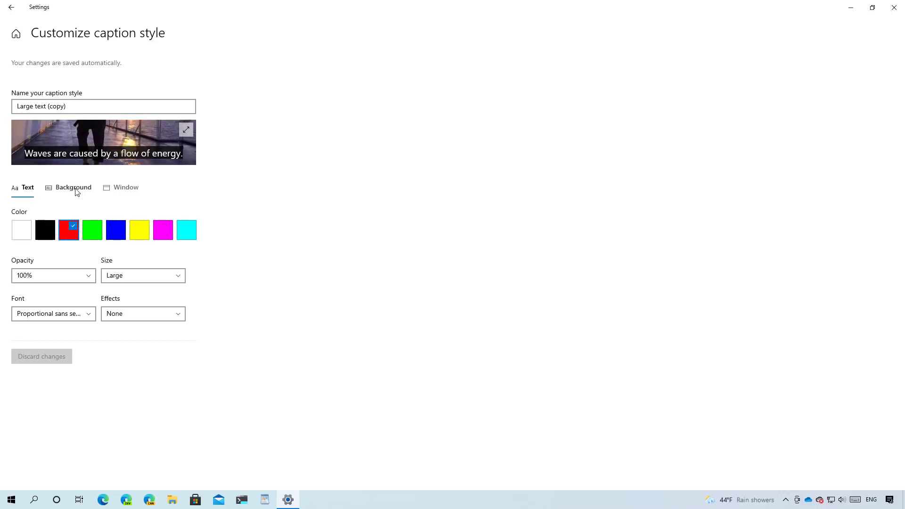
left_click(76, 190)
left_click(90, 230)
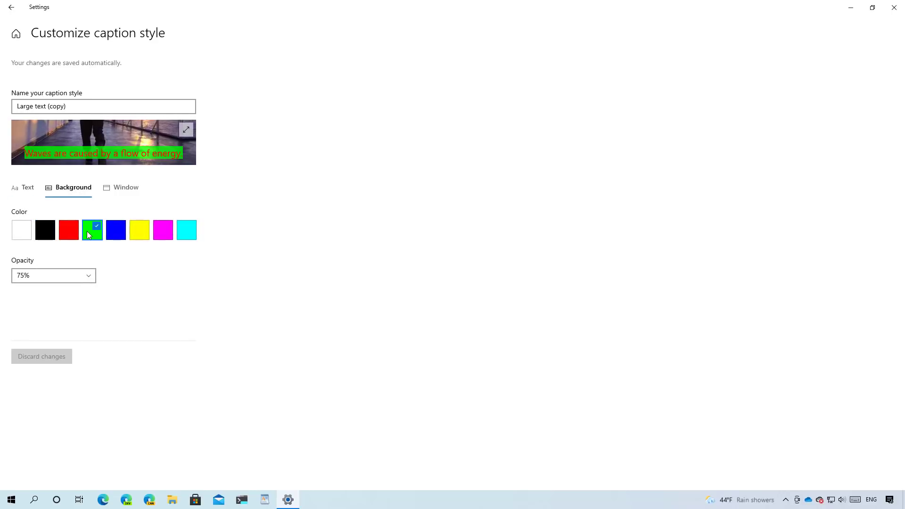
left_click(121, 193)
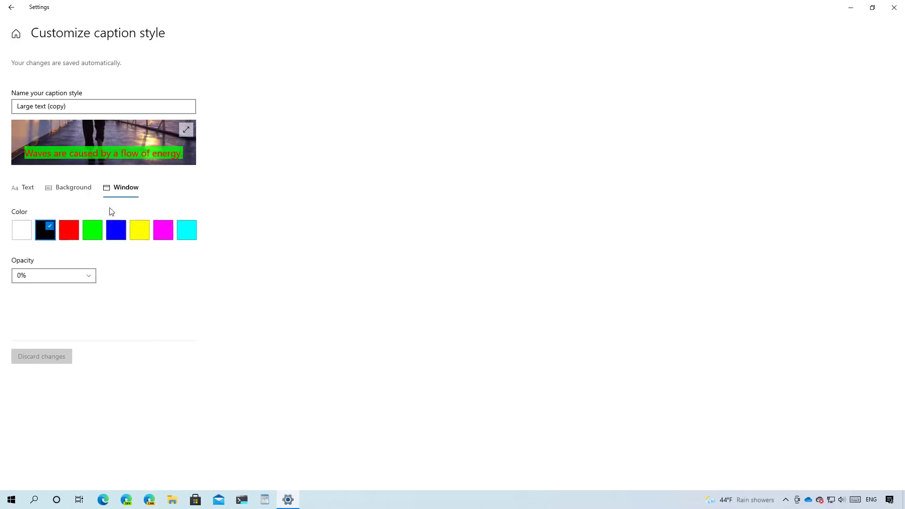
left_click(183, 229)
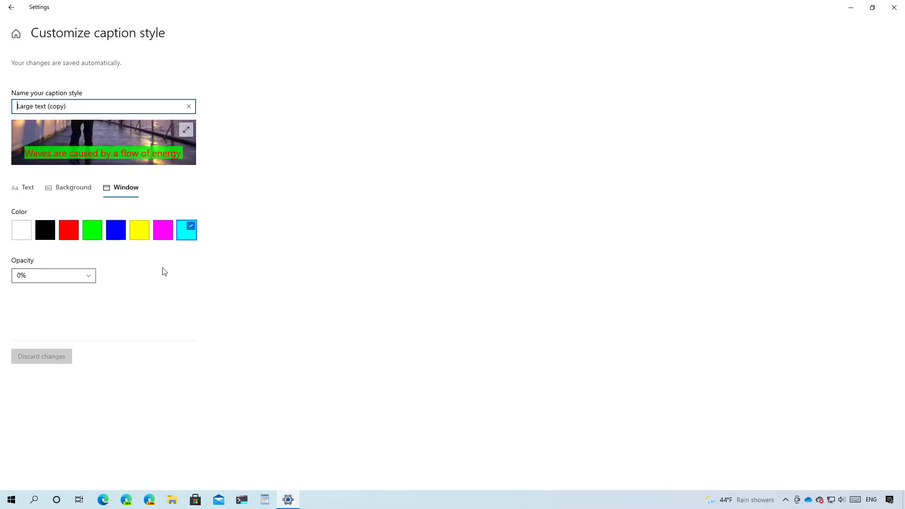
- Name the caption style 'MyStyle' and return to the Captions page's style list
left_click(99, 107)
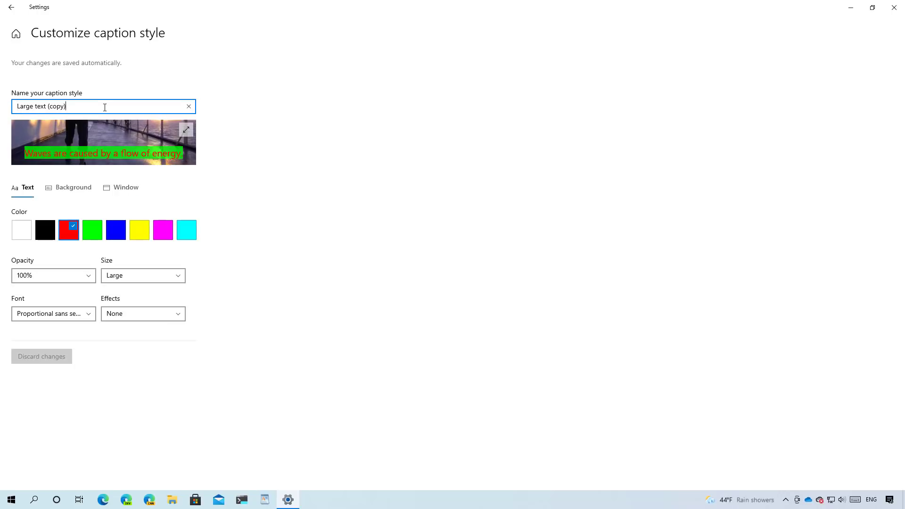
triple_click(91, 106)
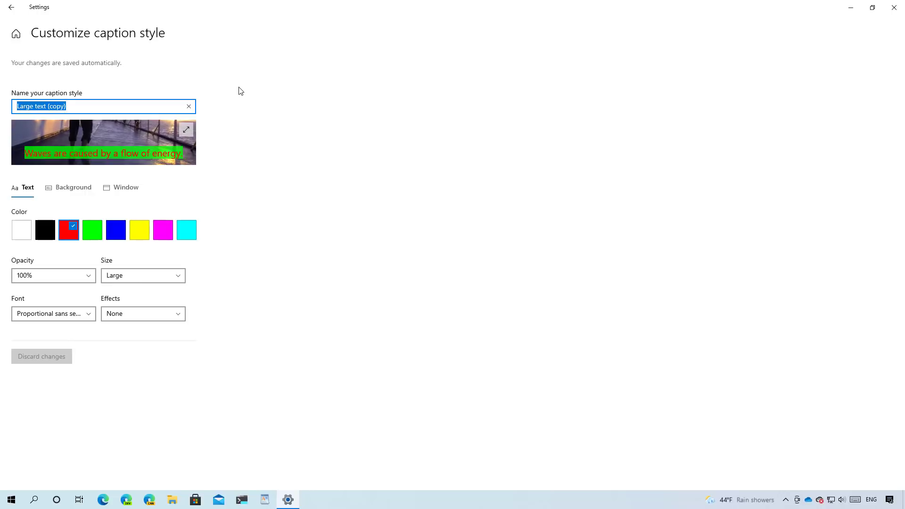
type("MyStyle")
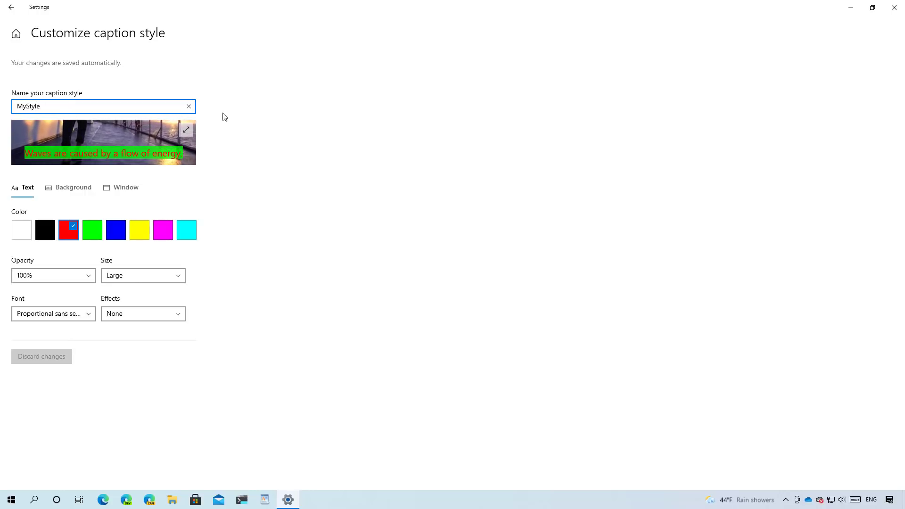
left_click(11, 7)
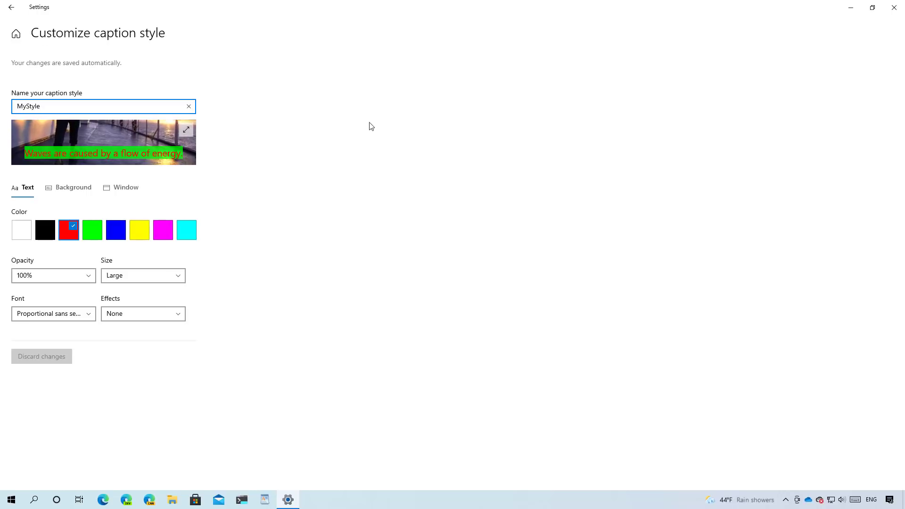
left_click(289, 222)
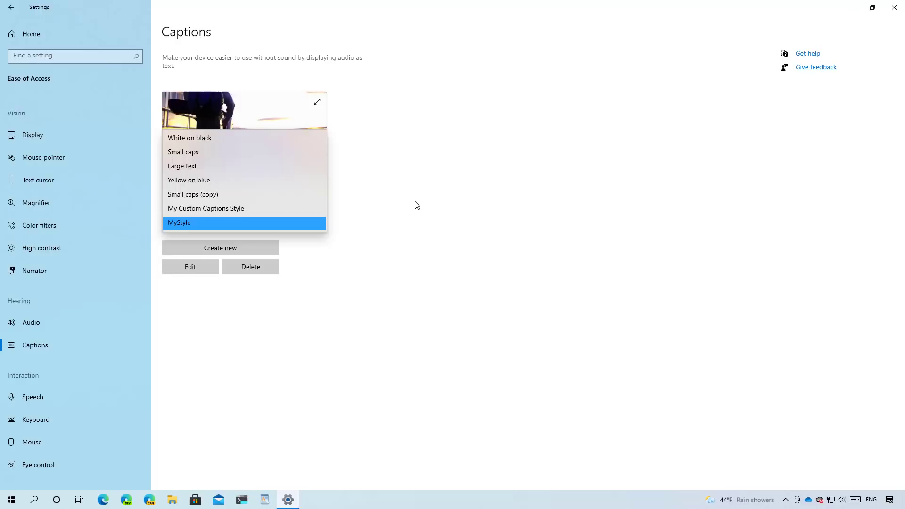
- Select MyStyle, view it in Edit, then delete it and return to Settings Home
left_click(287, 220)
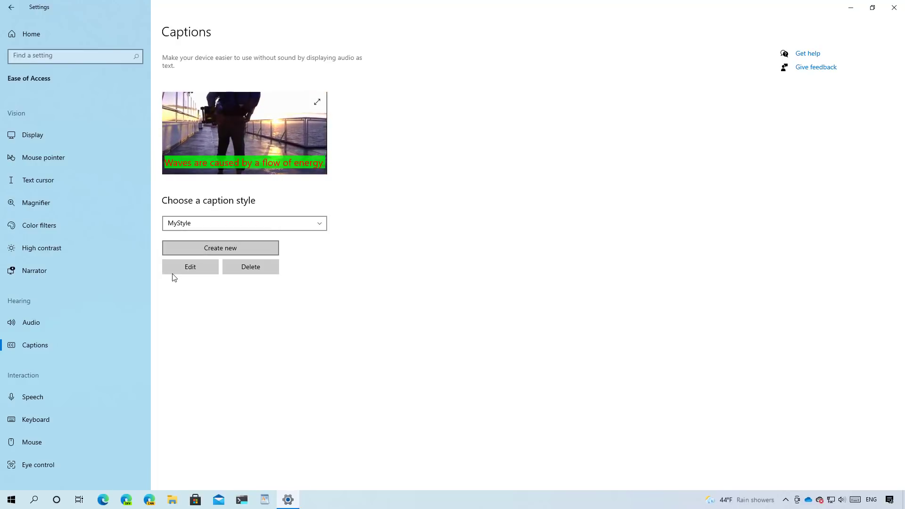
left_click(190, 267)
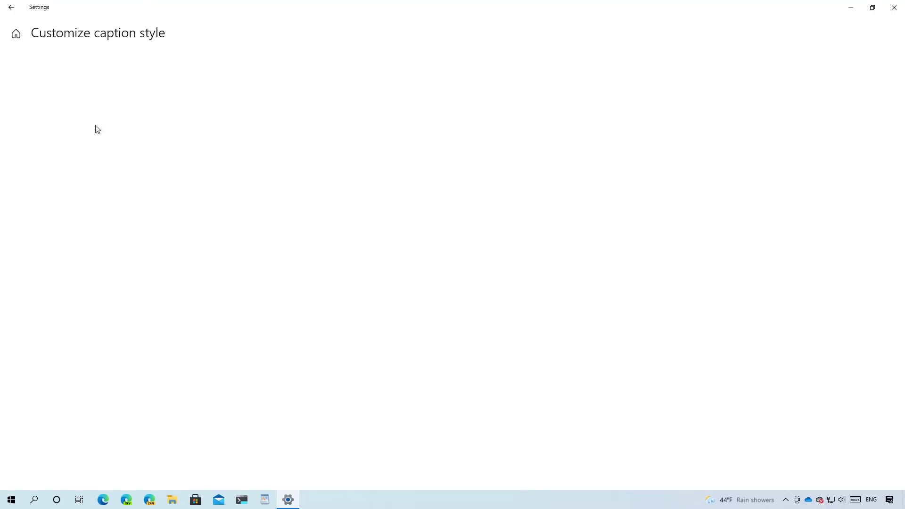
left_click(11, 7)
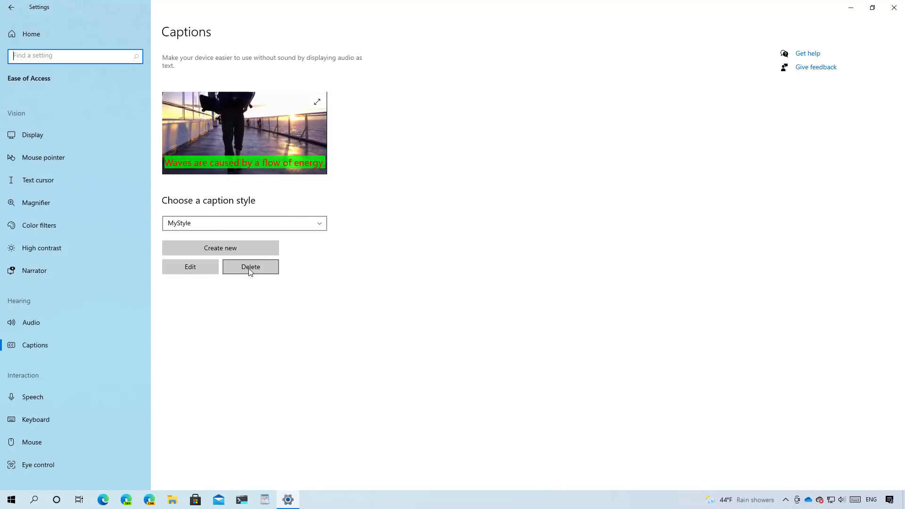
left_click(250, 267)
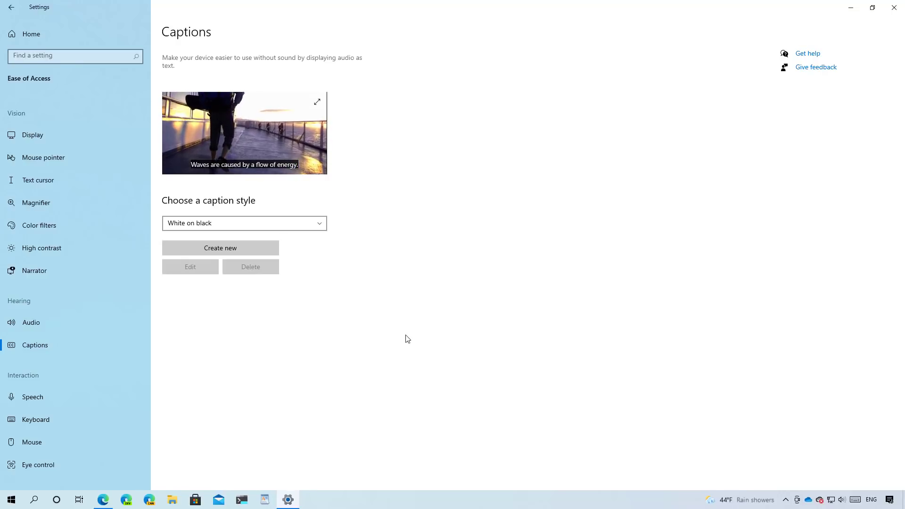
left_click(35, 37)
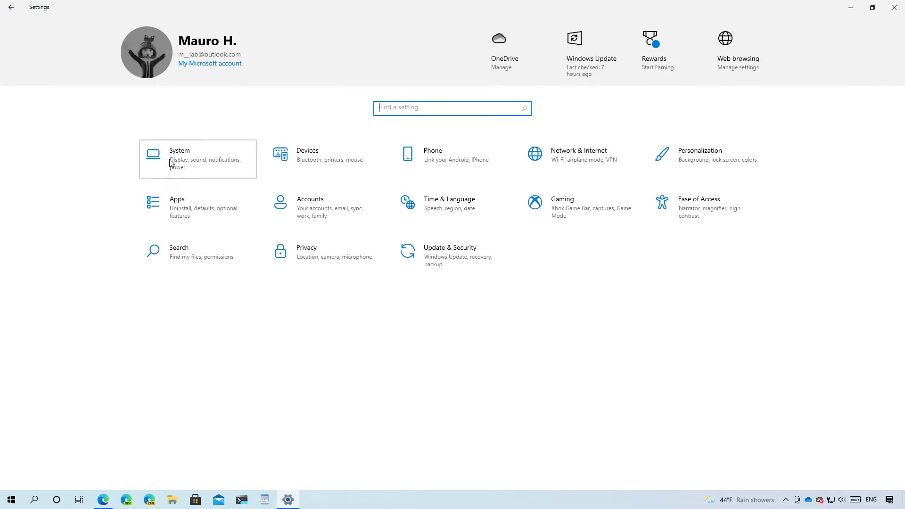
- Open System > Windows HD Color settings, then switch to the Auto HDR article in Edge
left_click(171, 160)
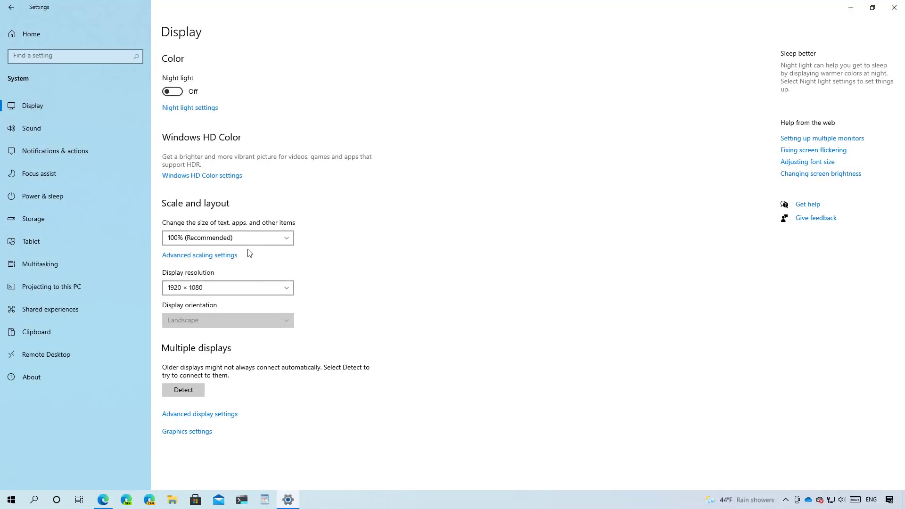
left_click(191, 184)
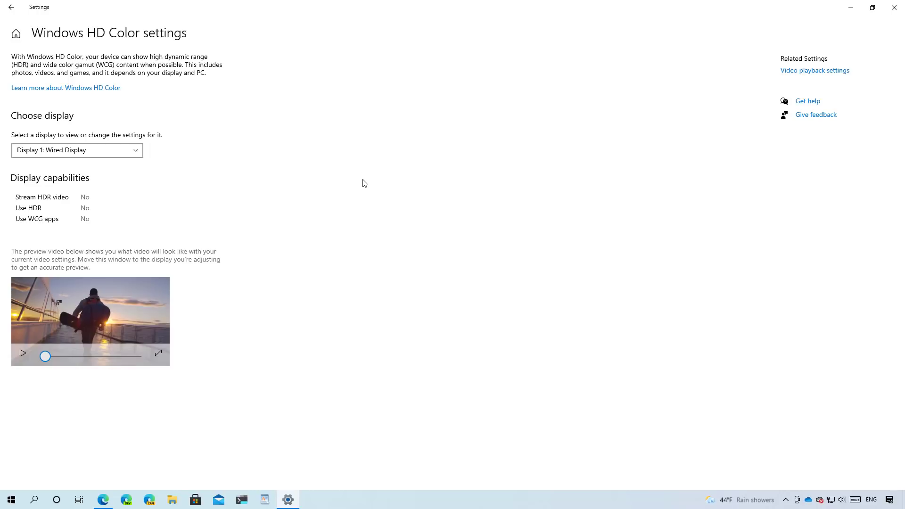
key("alt+Tab")
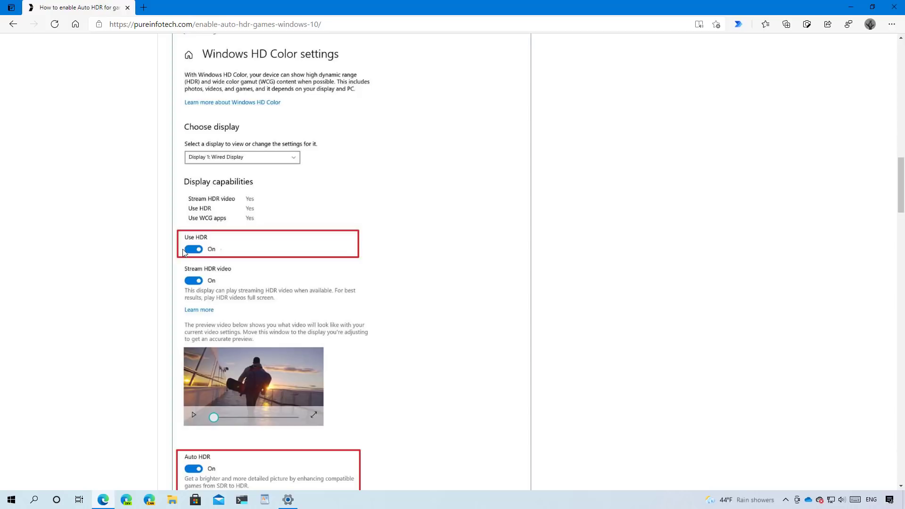
- Scroll the pureinfotech article down to the Auto HDR toggle
scroll(315, 294, "down", 2)
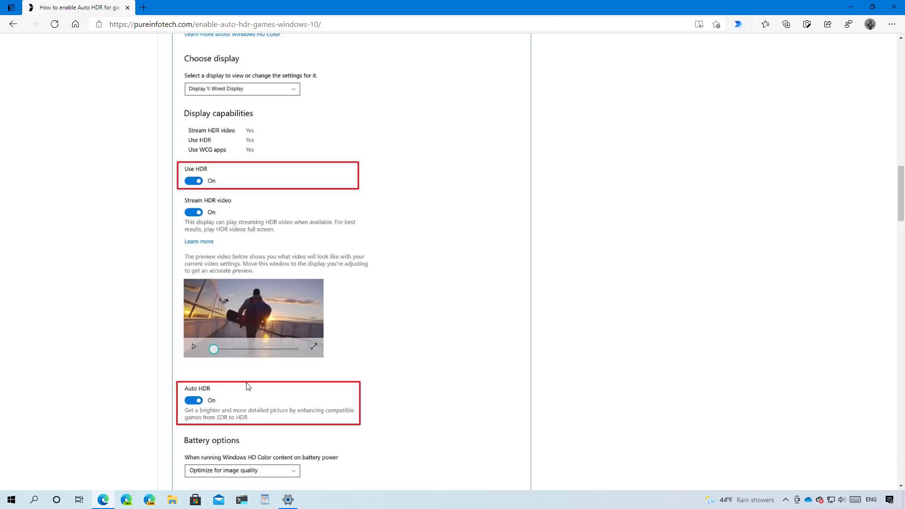
- Show the desktop and search Start for 'note' to find Notepad
key("super+d")
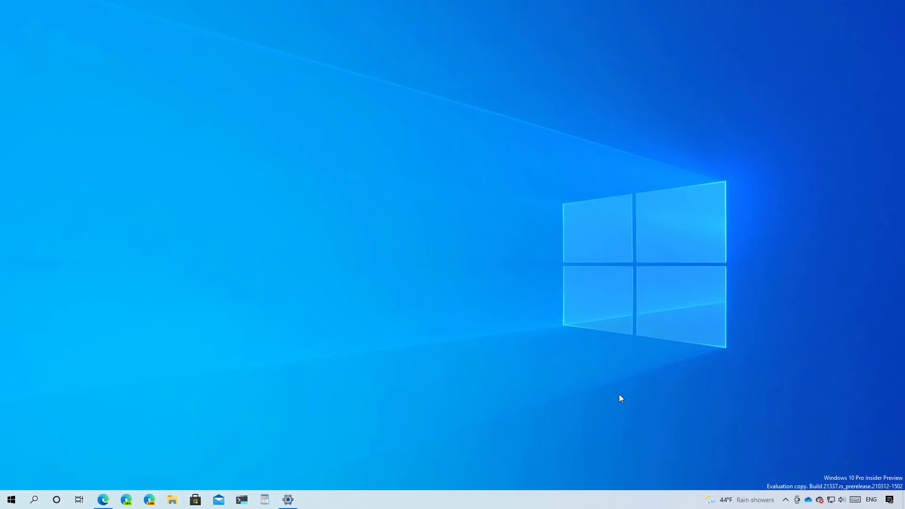
key("super")
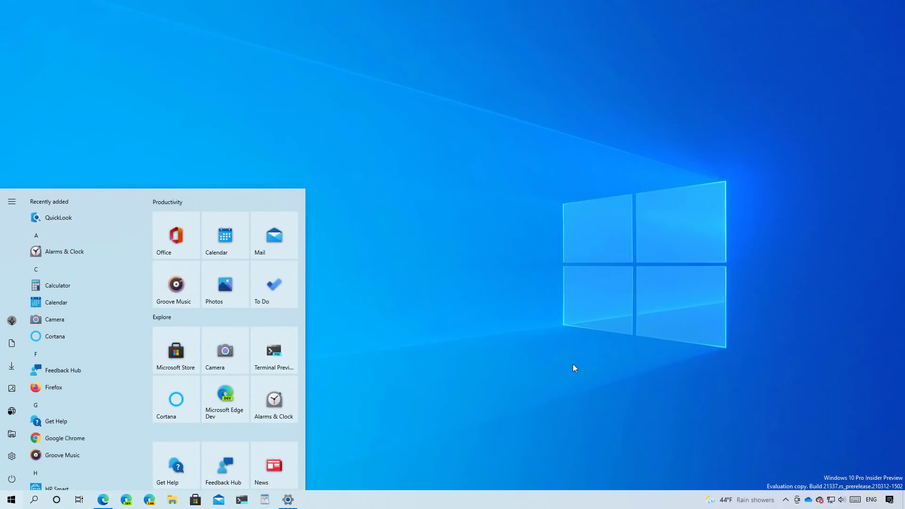
type("note")
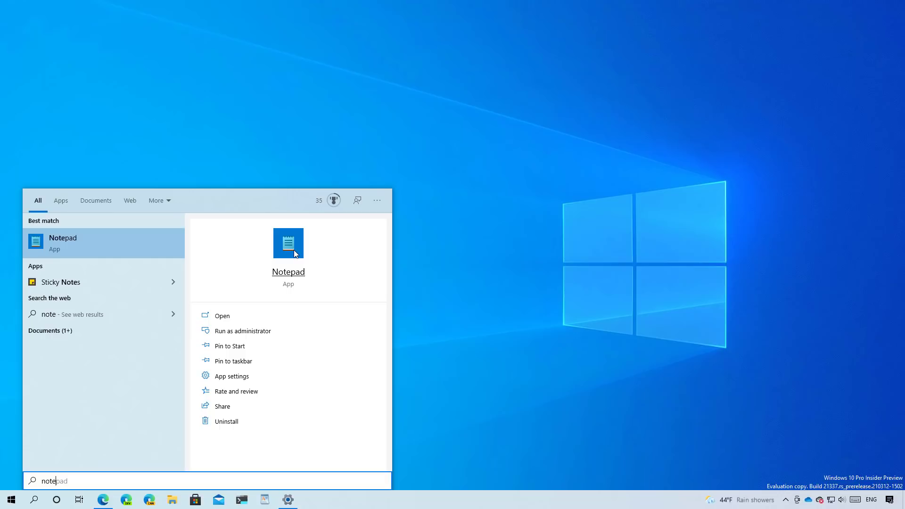
left_click(433, 248)
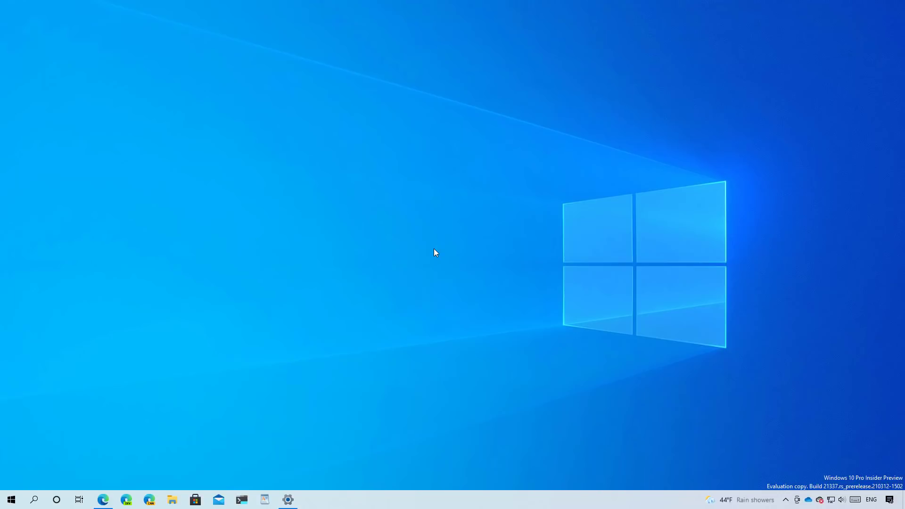
key("super")
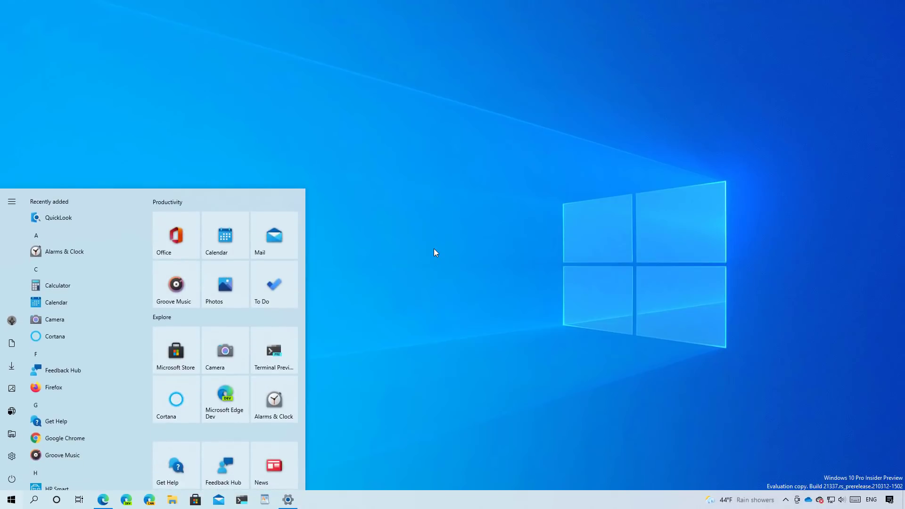
type("windo")
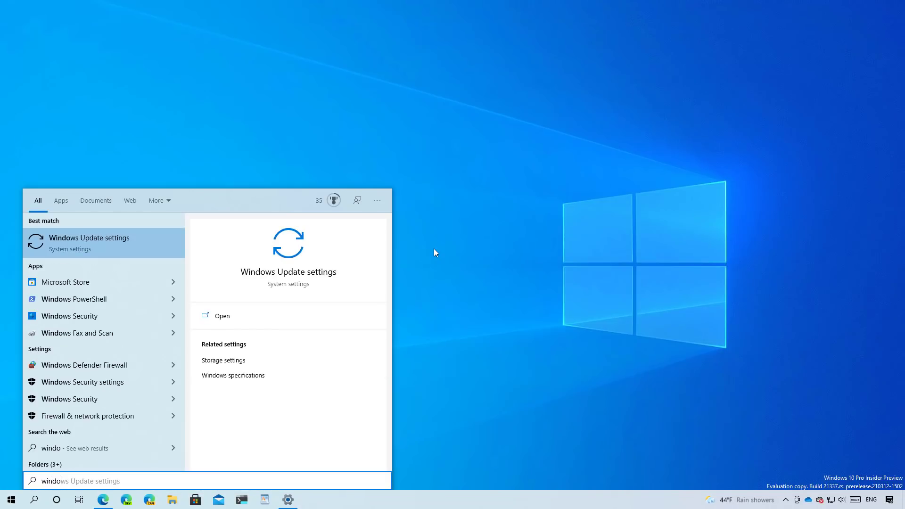
type("ws ter")
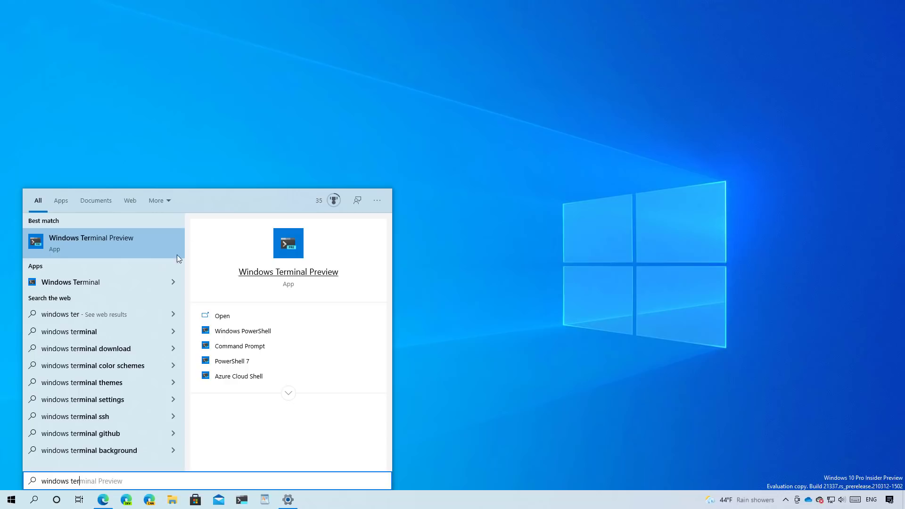
left_click(143, 283)
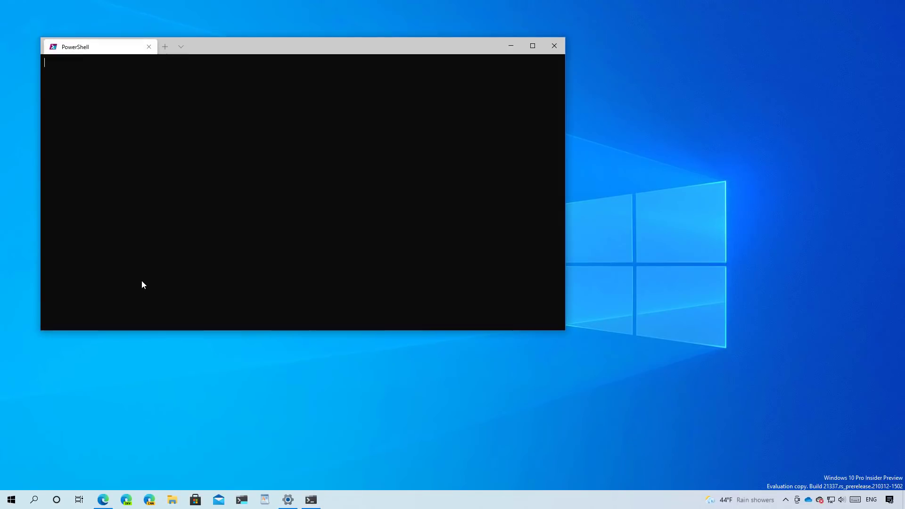
left_click(554, 45)
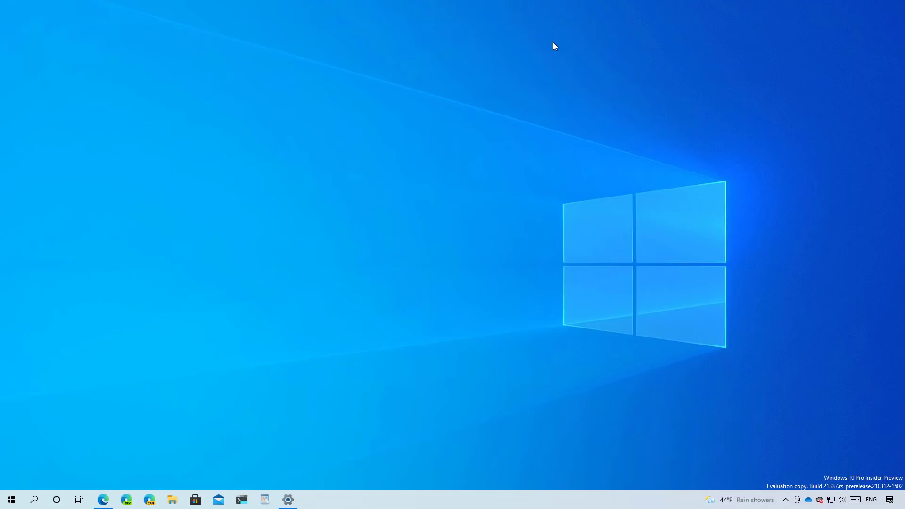
- Launch Power Automate Desktop from a Start search for 'power', then minimize its window
key("super")
type("power")
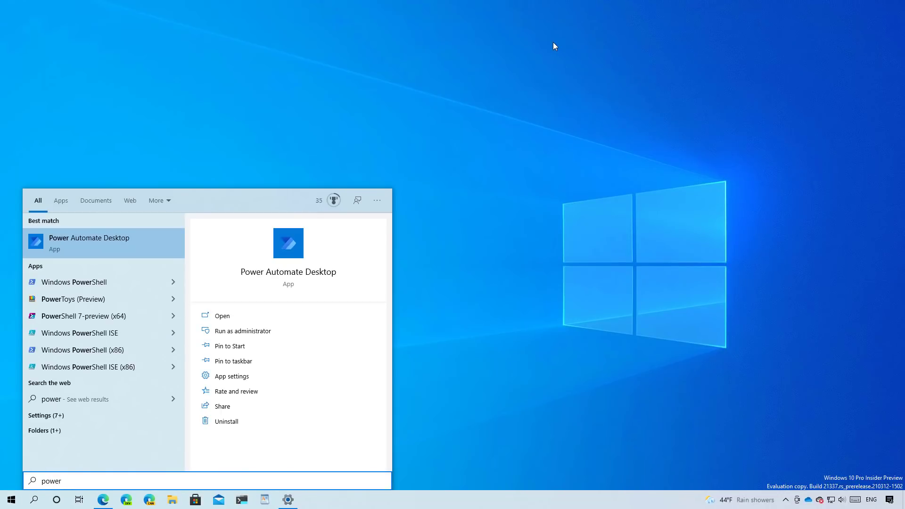
key("Escape")
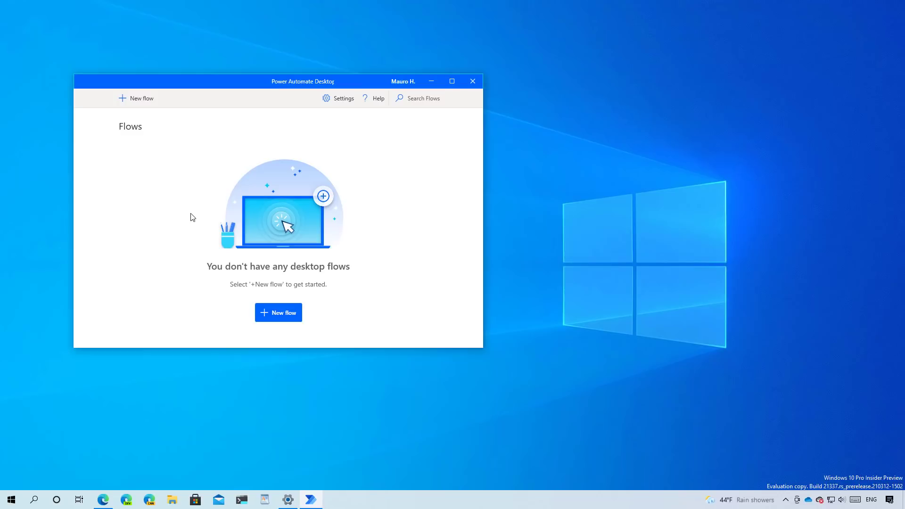
left_click(431, 81)
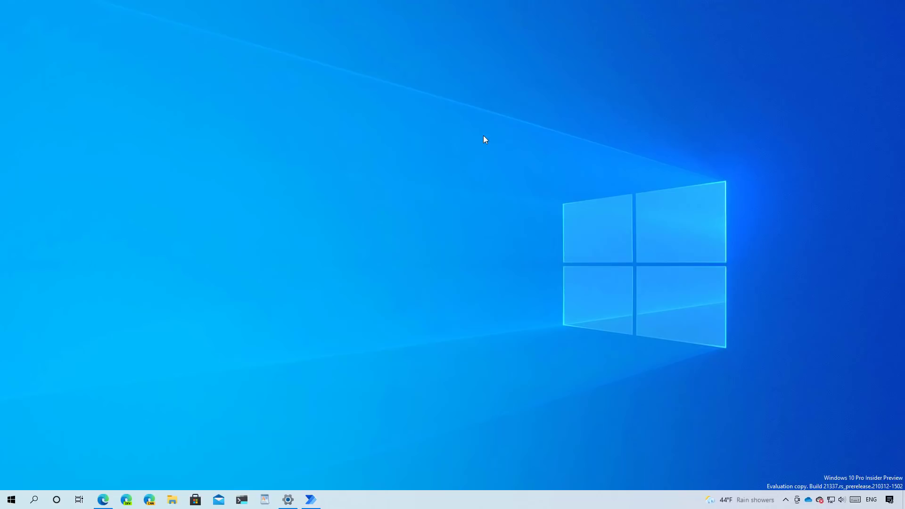